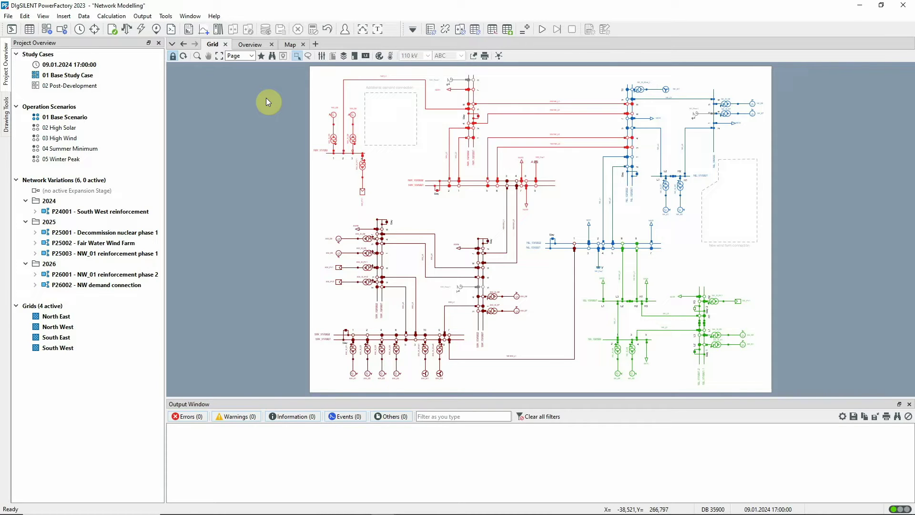
- Show P24001 in the Data Manager with its four stages, then list P25002's stages under 2025
click(68, 213)
right_click(69, 213)
click(143, 233)
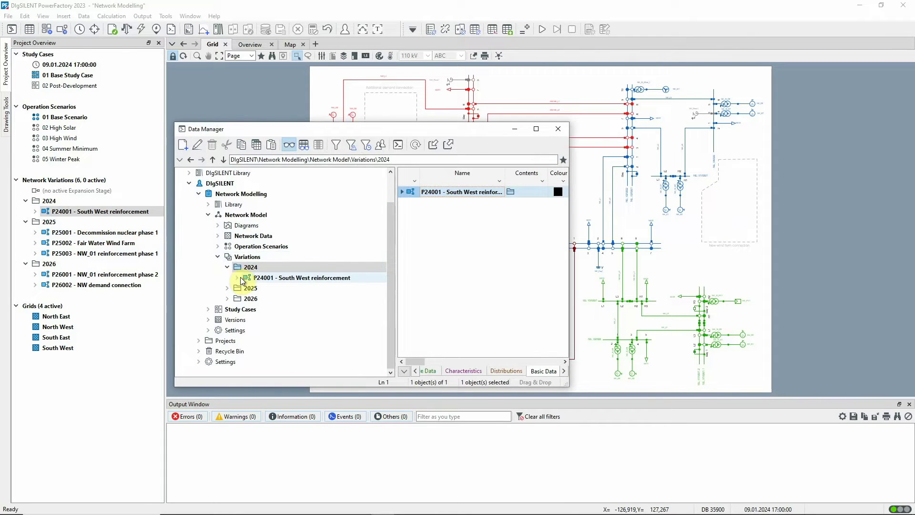
click(247, 281)
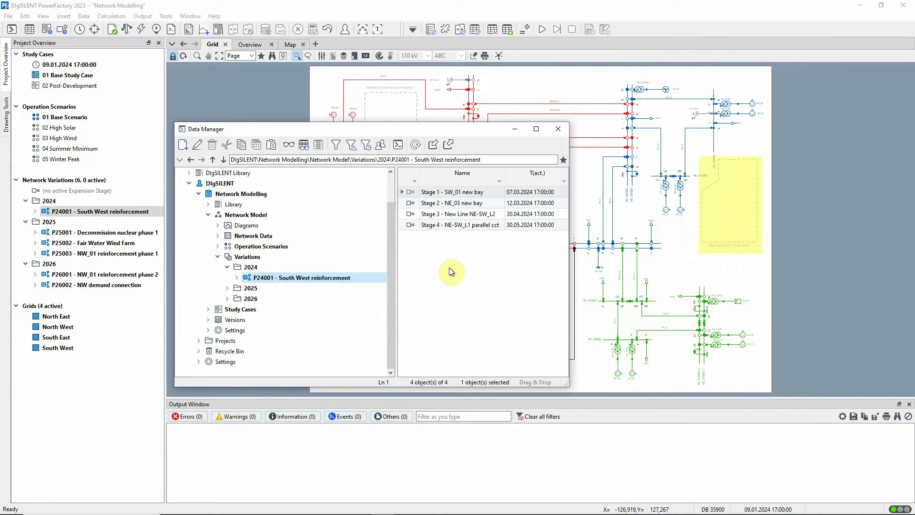
click(228, 288)
click(295, 308)
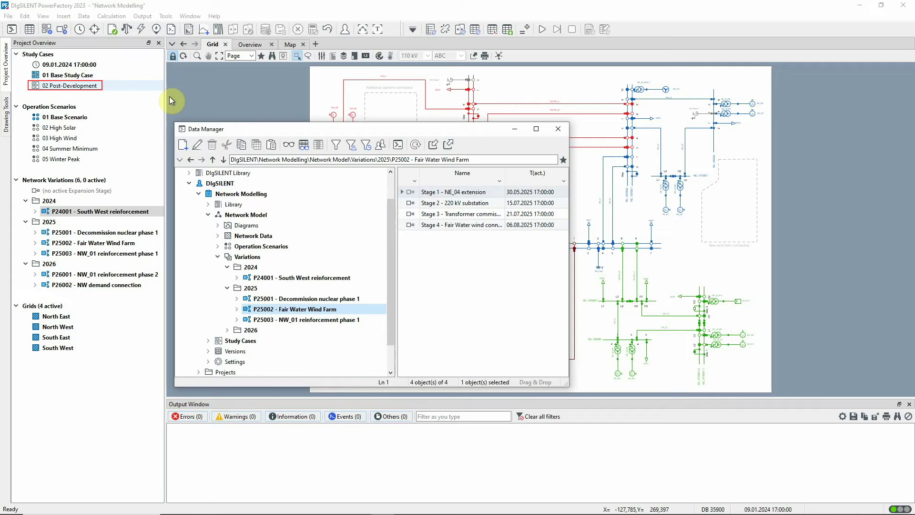
- Activate the 02 Post-Development study case and minimise the Data Manager to reveal the diagram
right_click(96, 86)
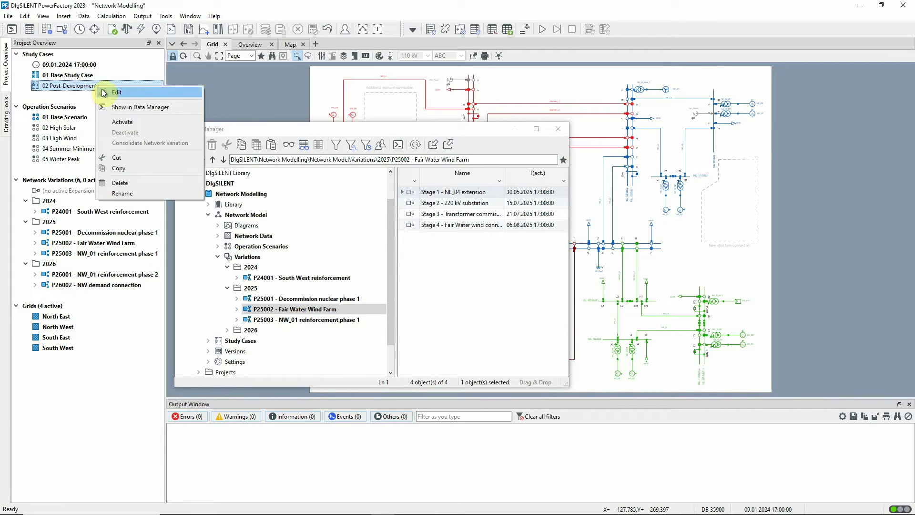
click(128, 123)
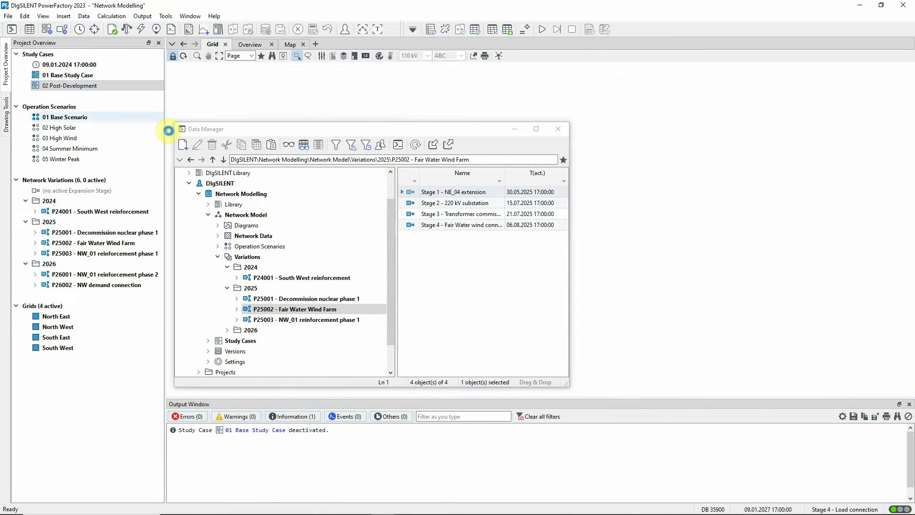
click(515, 129)
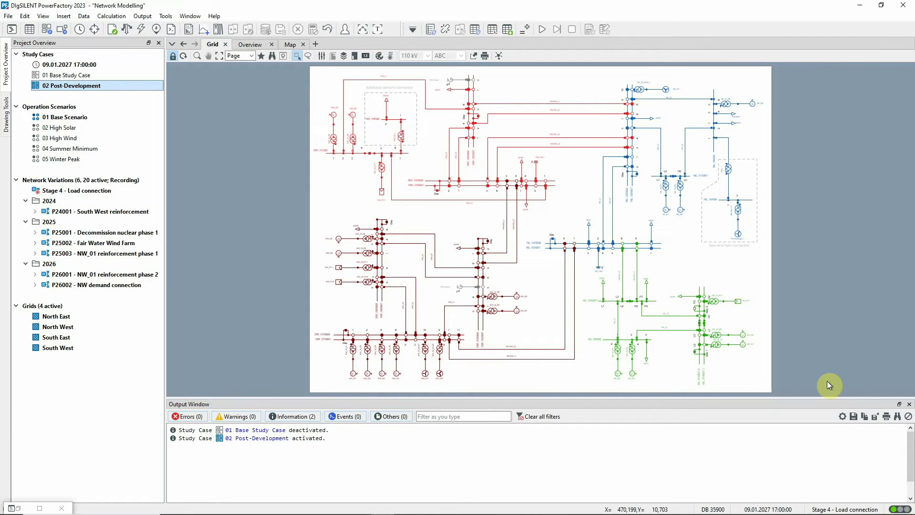
click(120, 244)
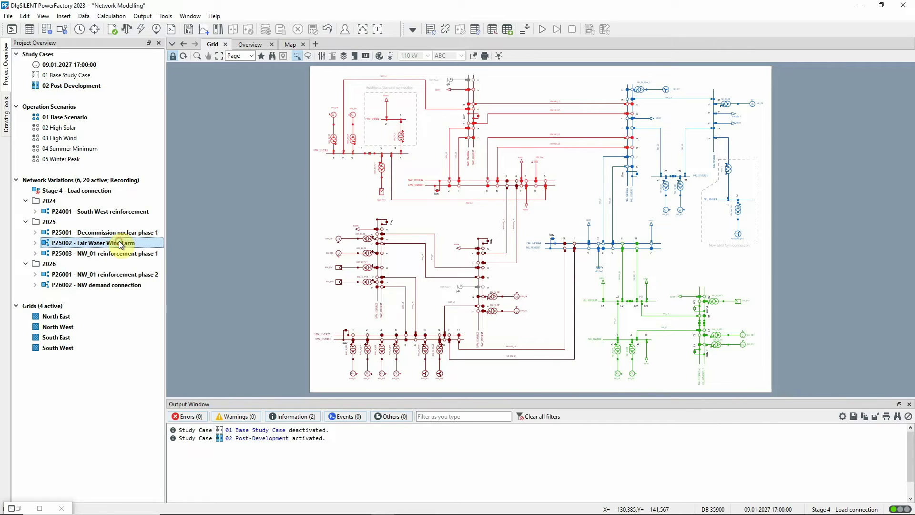
right_click(120, 244)
click(148, 287)
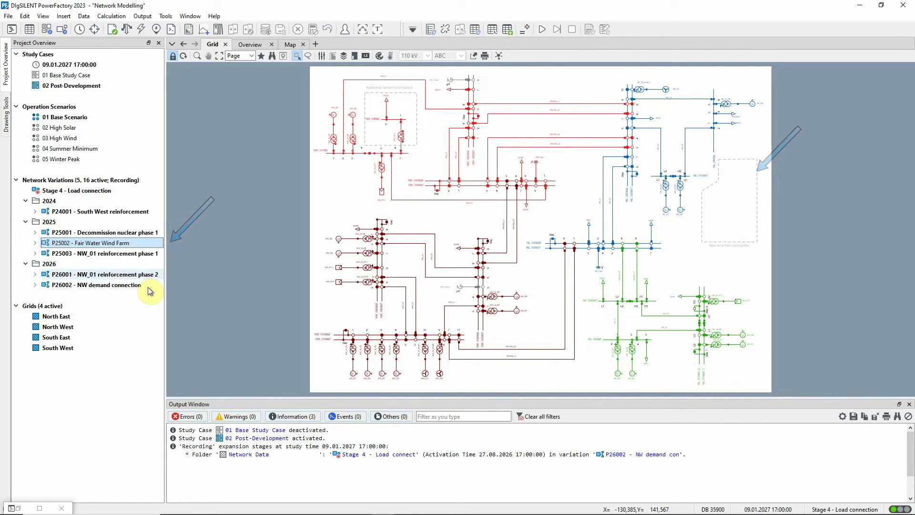
right_click(123, 242)
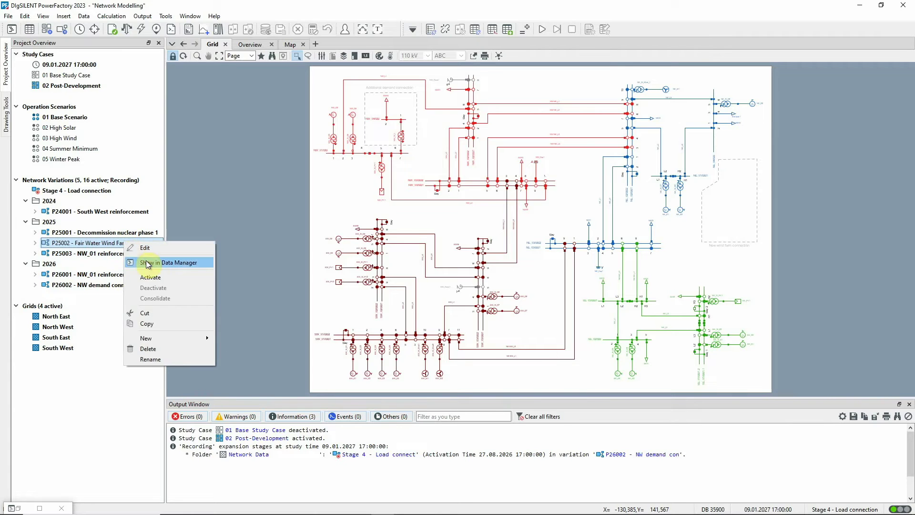
click(164, 277)
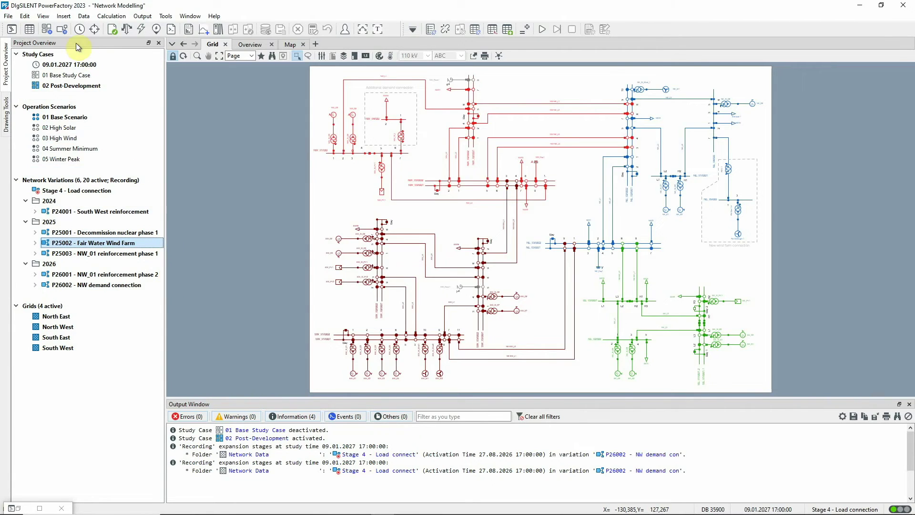
- In the Variation Manager's Stage Order, expand 2024, 2025 (P25001–P25003) and 2026 variations
click(62, 29)
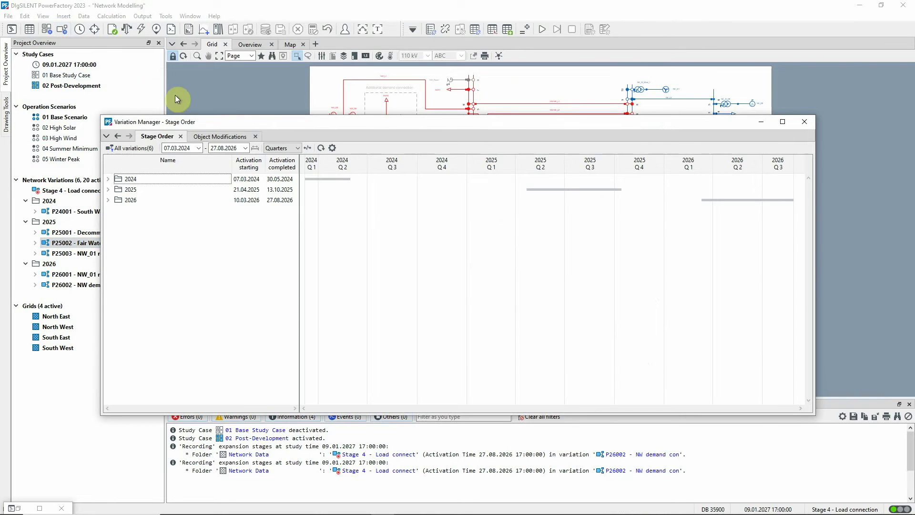
click(107, 180)
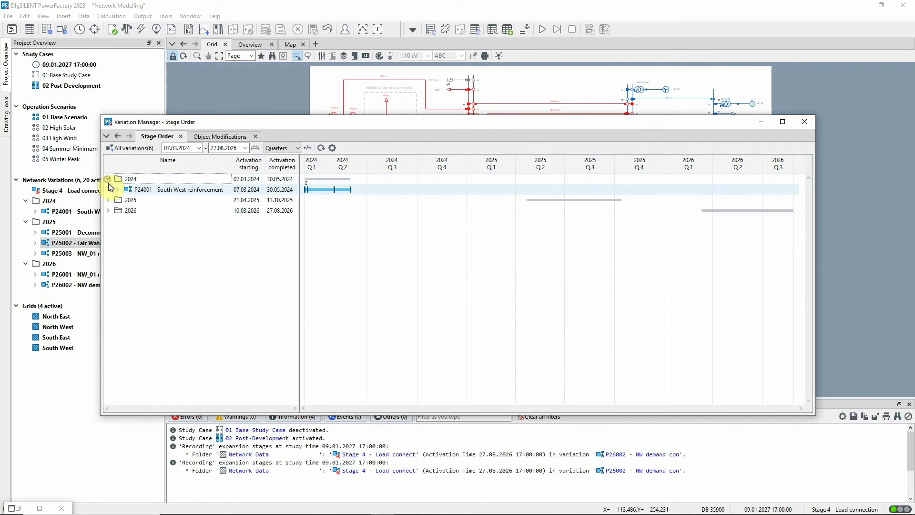
click(116, 189)
click(107, 242)
click(117, 253)
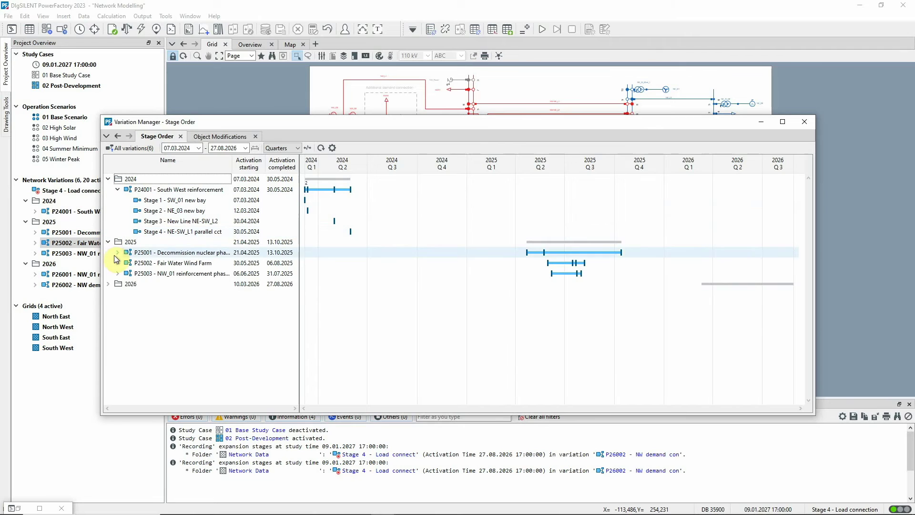
click(118, 295)
click(117, 347)
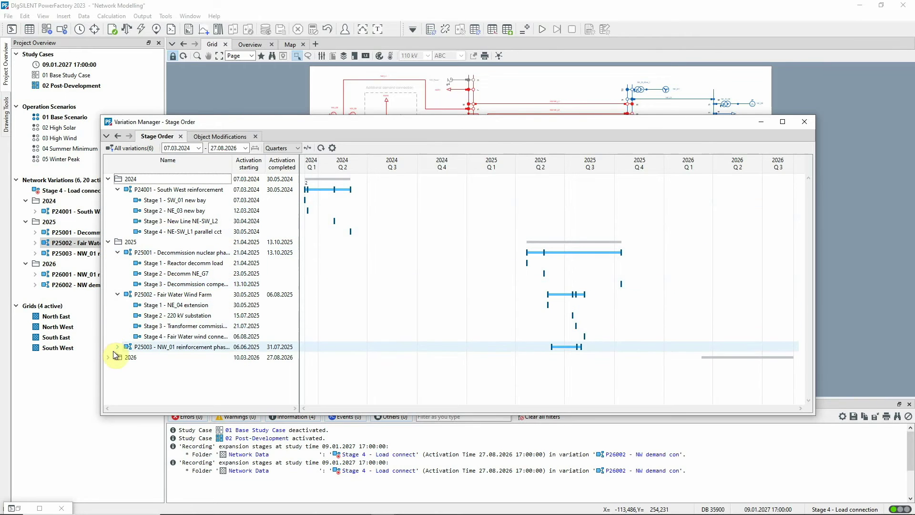
click(107, 388)
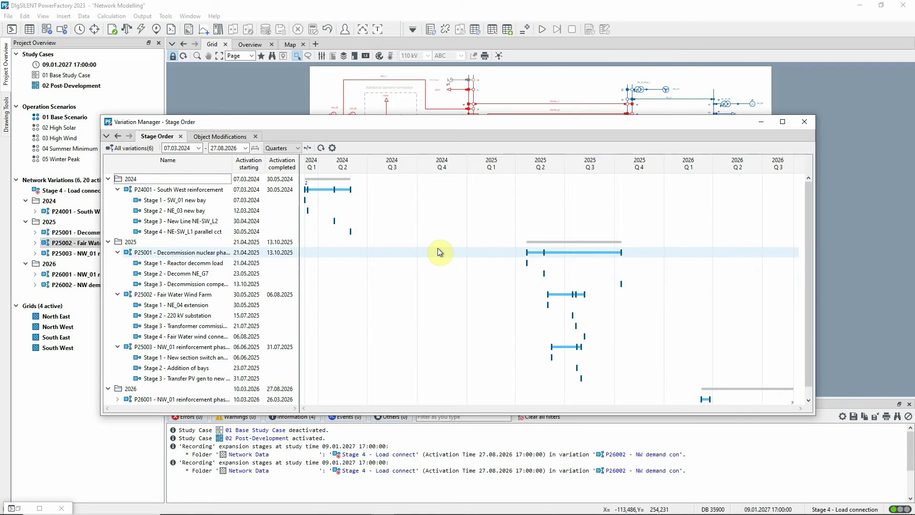
- On the Object Modifications view, scroll down to line NE-SW_L2 and bring up its context menu
click(236, 137)
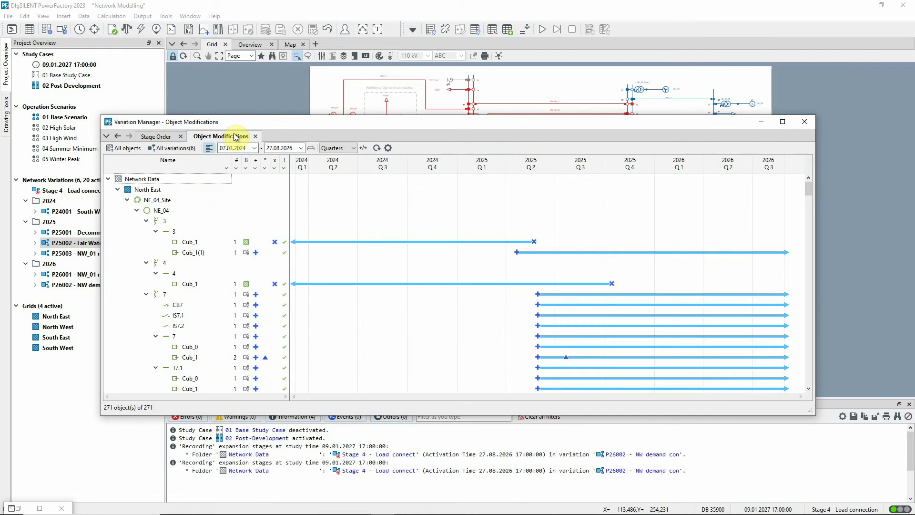
drag(806, 187, 812, 378)
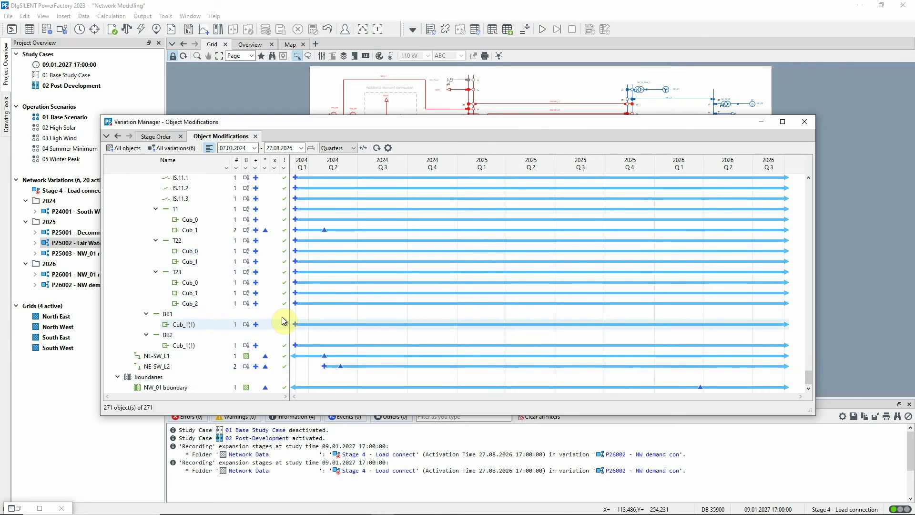
right_click(175, 366)
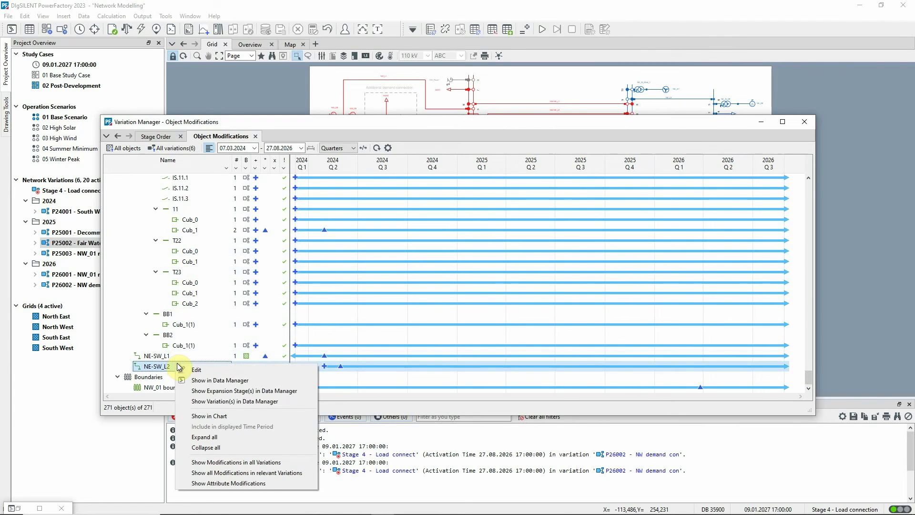
- Show NE-SW_L2's attribute modifications and change its Par.no. from 2 to 3
click(240, 483)
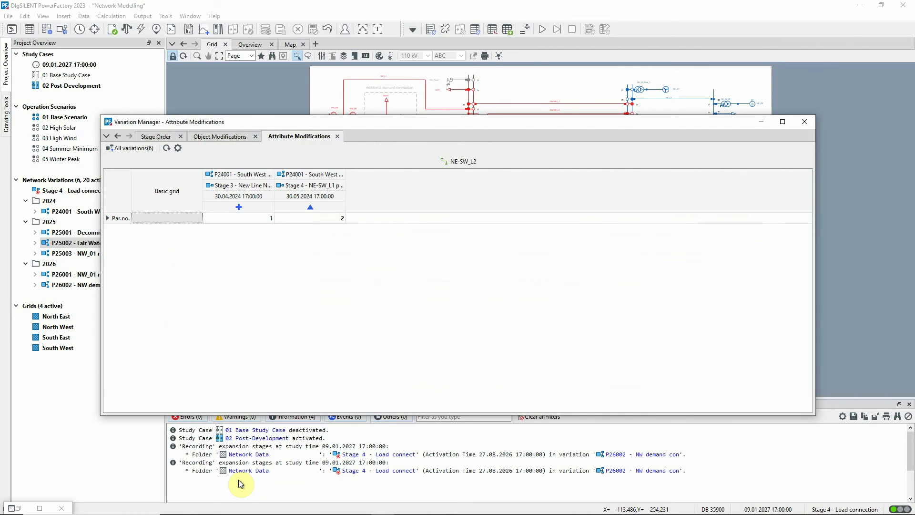
click(342, 220)
text(3)
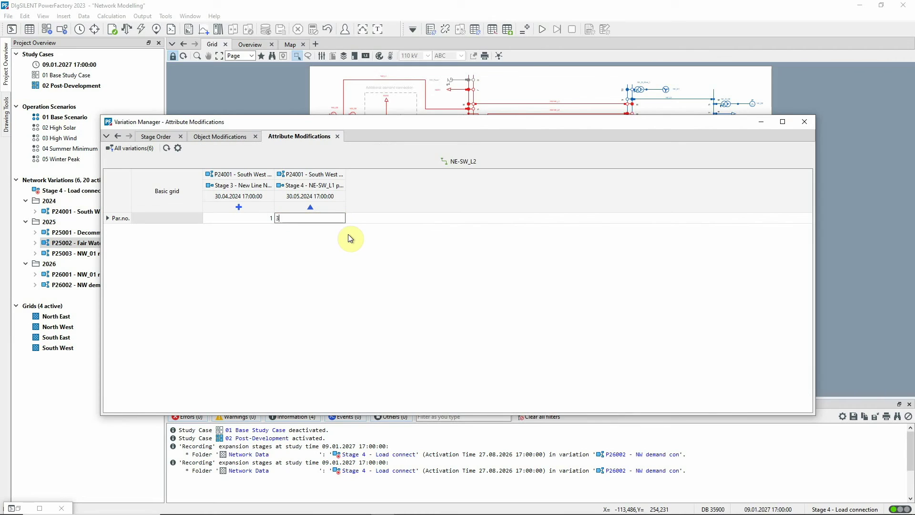
click(261, 227)
- Close the Variation Manager window to return to the network diagram
click(806, 120)
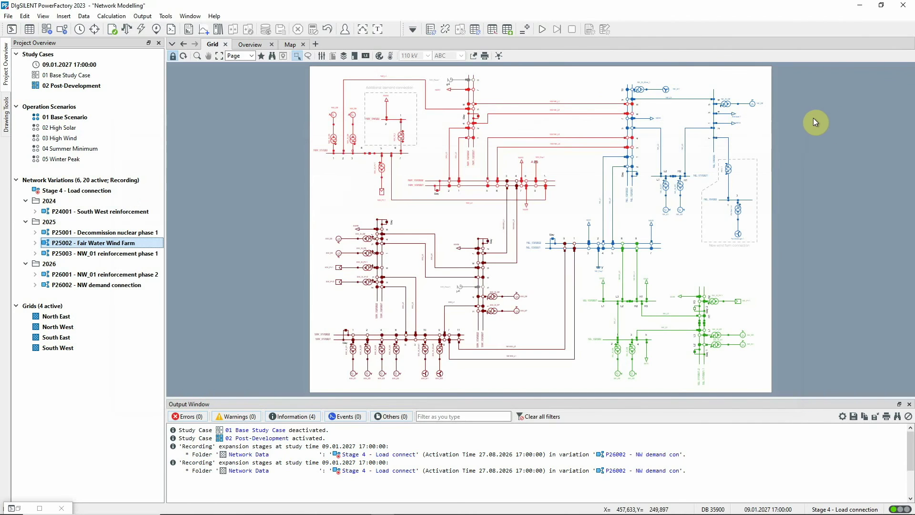